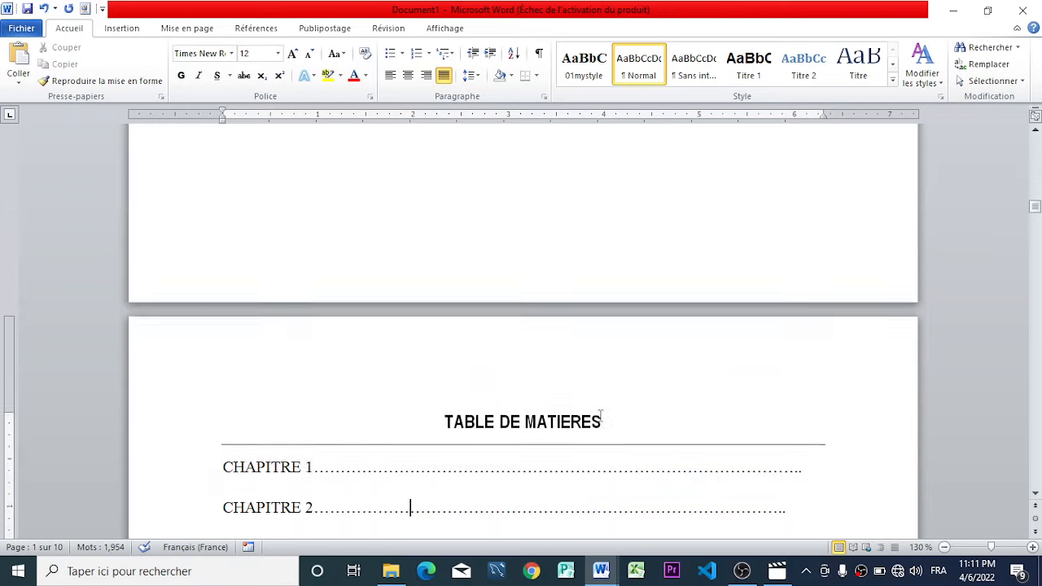
Step: Look through the opening pages of the document, from DEDICACE through TABLE DE MATIERES to INTRODUCTION
{"action": "key", "text": "Down"}
{"action": "key", "text": "Down"}
{"action": "key", "text": "Down"}
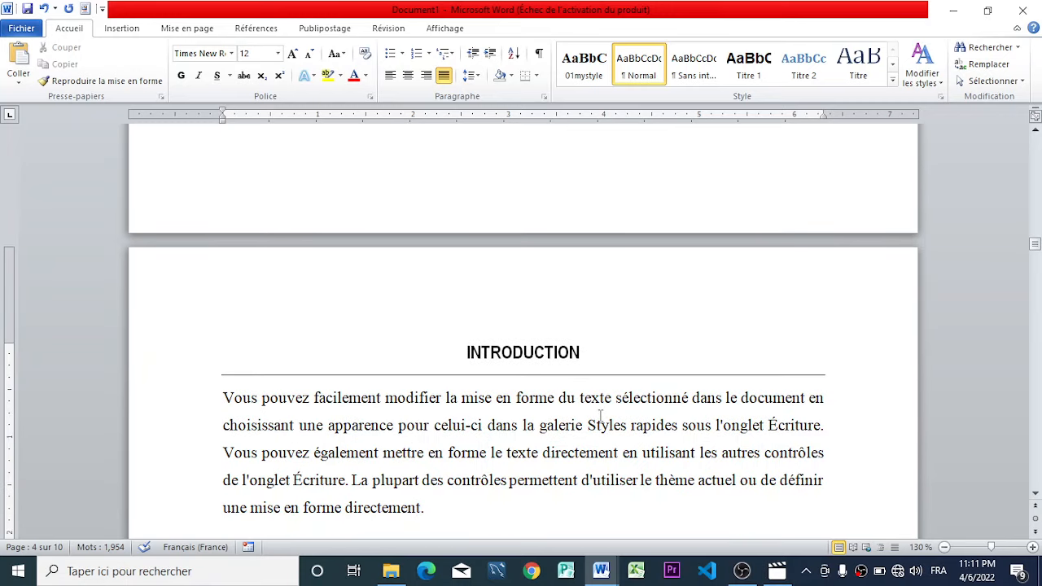
{"action": "key", "text": "Up"}
{"action": "key", "text": "Up"}
{"action": "key", "text": "Up"}
{"action": "key", "text": "Up"}
{"action": "key", "text": "Up"}
{"action": "key", "text": "Up"}
{"action": "key", "text": "Up"}
{"action": "key", "text": "Up"}
{"action": "key", "text": "Up"}
{"action": "key", "text": "Up"}
{"action": "key", "text": "Up"}
{"action": "key", "text": "Up"}
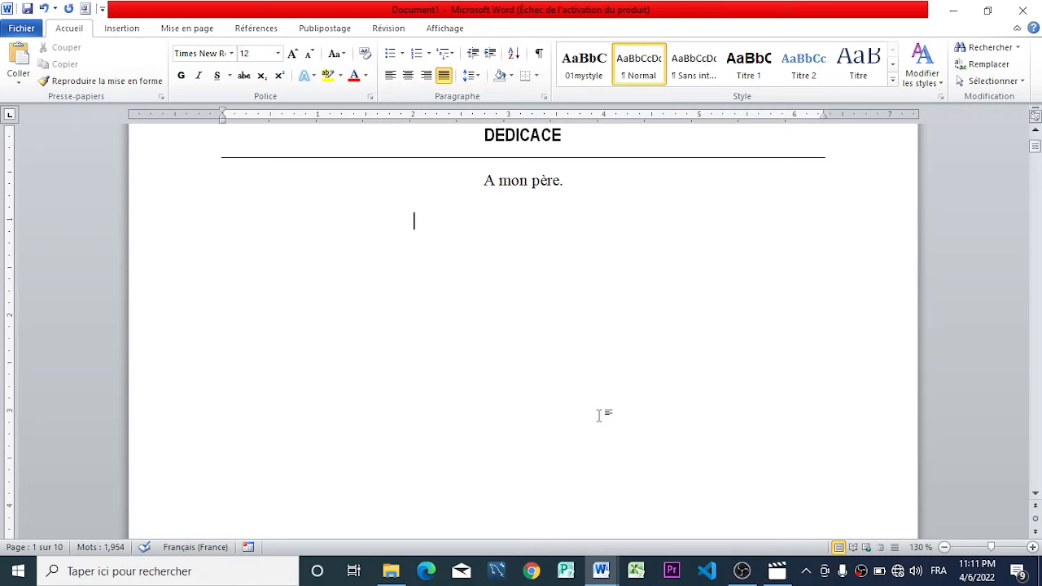
{"action": "key", "text": "Down"}
{"action": "key", "text": "Down"}
{"action": "key", "text": "Down"}
{"action": "key", "text": "Down"}
{"action": "key", "text": "Down"}
{"action": "key", "text": "Down"}
{"action": "key", "text": "Down"}
{"action": "key", "text": "Down"}
{"action": "key", "text": "Down"}
{"action": "key", "text": "Down"}
{"action": "key", "text": "Down"}
{"action": "key", "text": "Down"}
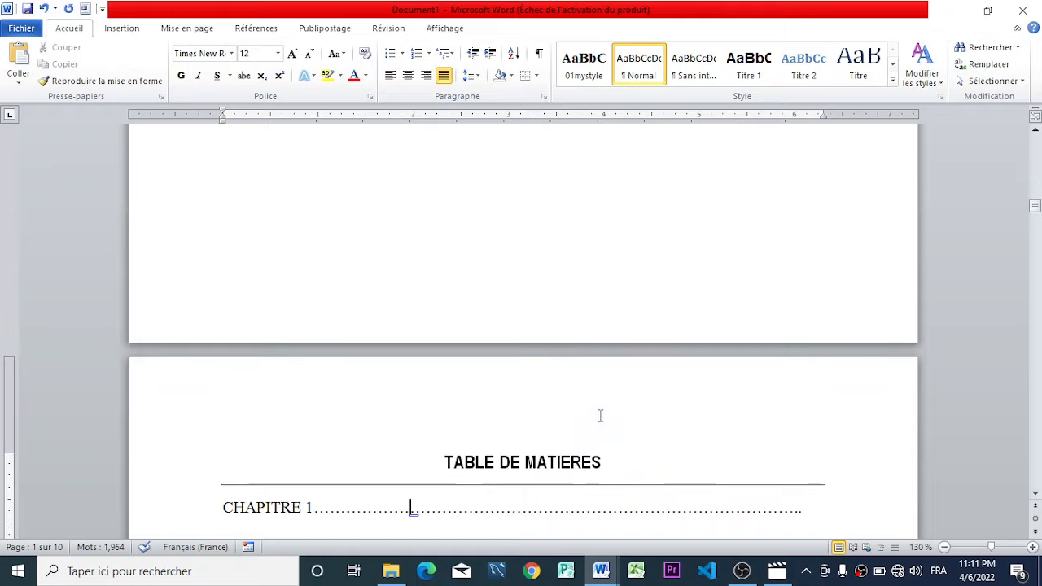
{"action": "key", "text": "Down"}
{"action": "key", "text": "Down"}
{"action": "key", "text": "Down"}
{"action": "key", "text": "Down"}
{"action": "key", "text": "Down"}
{"action": "key", "text": "Down"}
{"action": "key", "text": "Down"}
{"action": "key", "text": "Down"}
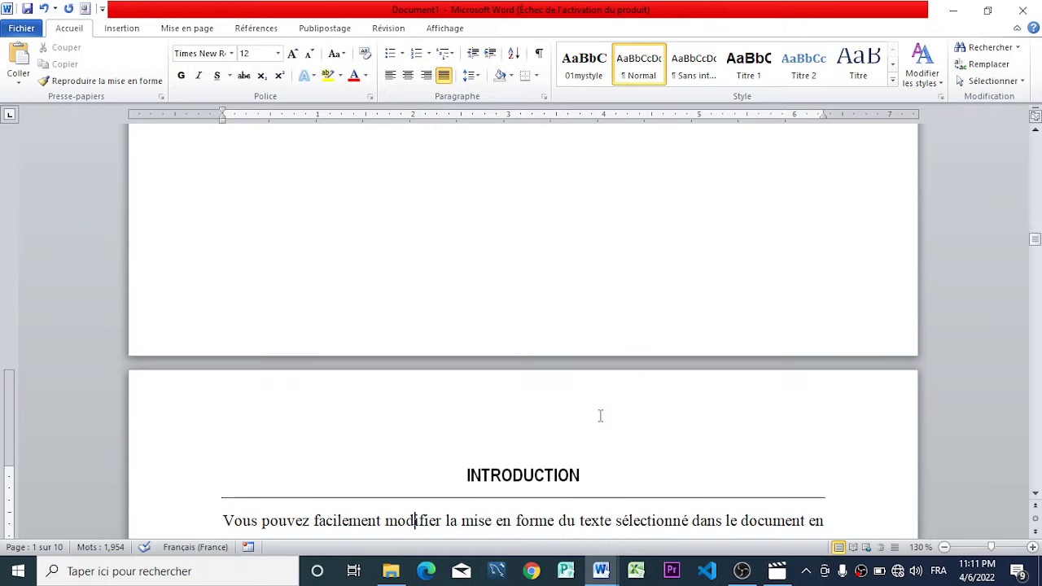
Step: Add an empty line below CHAPITRE 4 in the TABLE DE MATIERES and insert a next-page section break (Page suivante) there
{"action": "key", "text": "Up"}
{"action": "key", "text": "Up"}
{"action": "key", "text": "Up"}
{"action": "key", "text": "Up"}
{"action": "key", "text": "Up"}
{"action": "key", "text": "Up"}
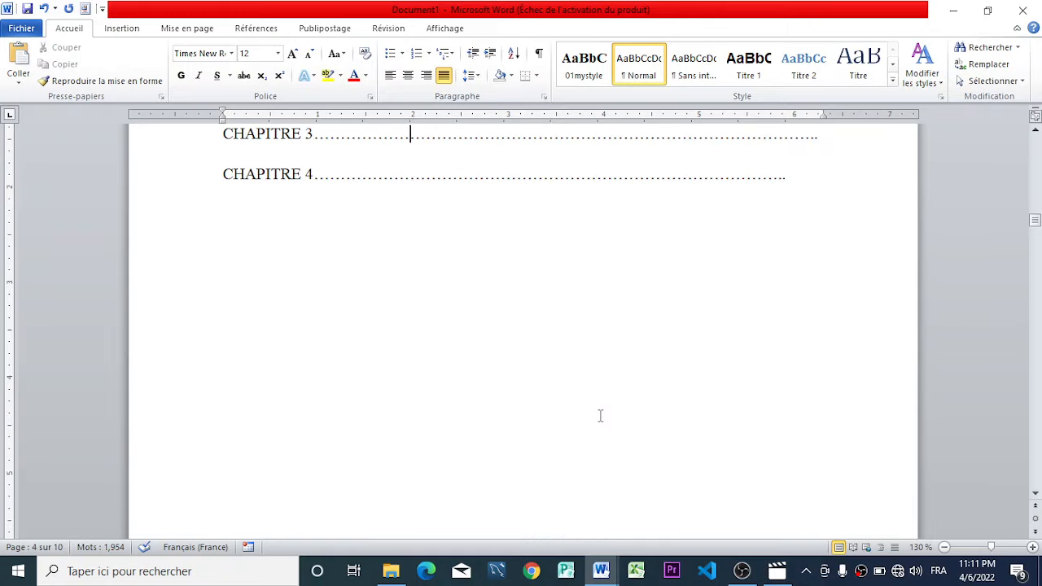
{"action": "key", "text": "Return"}
{"action": "left_click", "coordinate": [195, 31]}
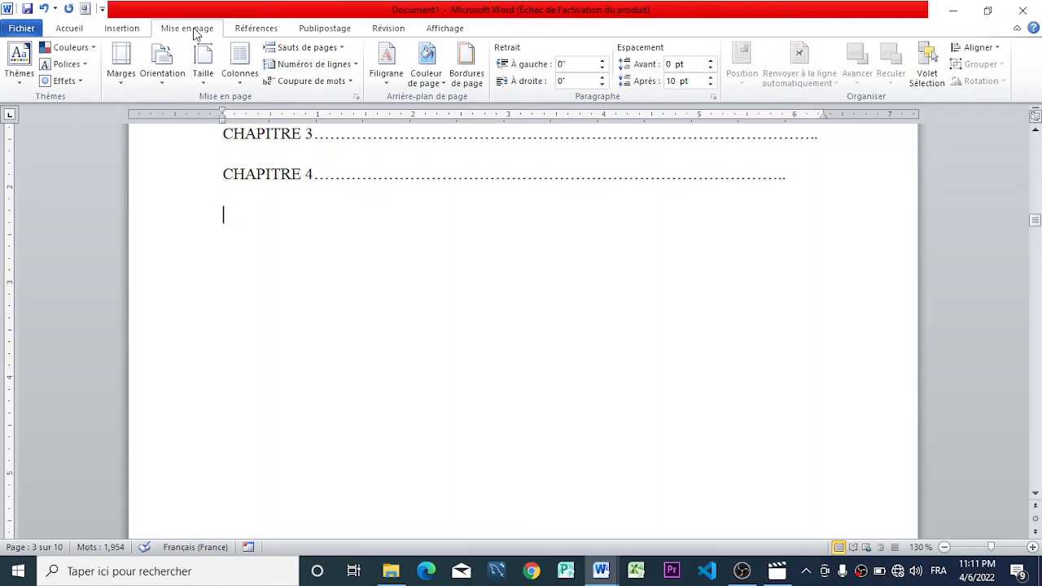
{"action": "left_click", "coordinate": [333, 52]}
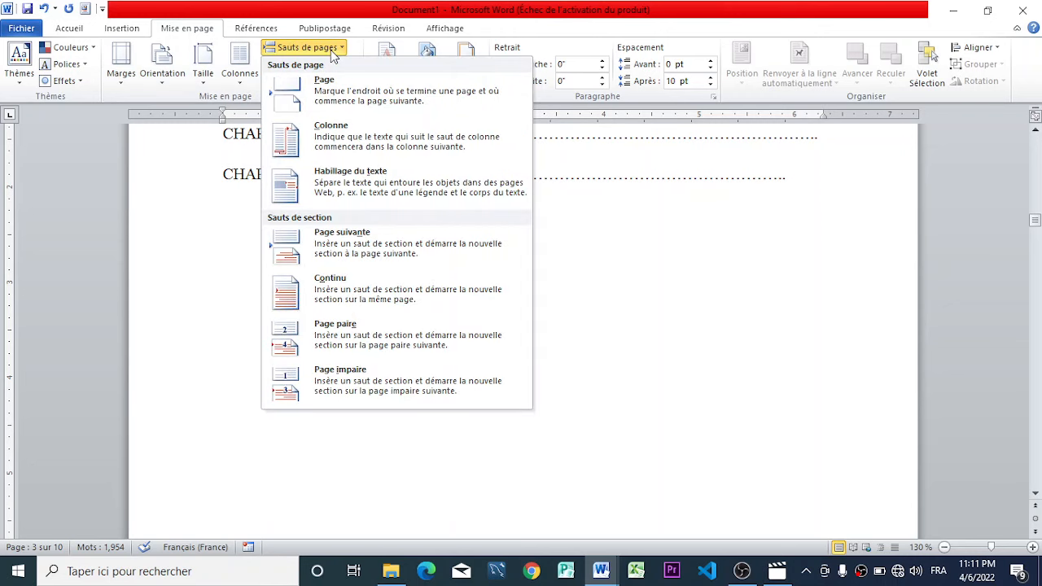
{"action": "left_click", "coordinate": [348, 247]}
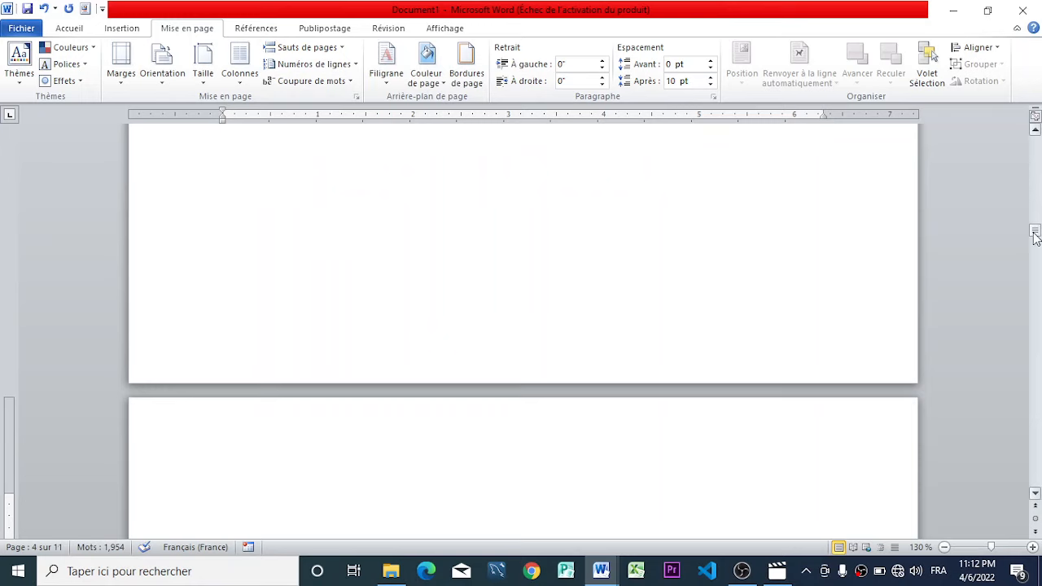
Step: Show the paragraph and formatting marks on the TABLE DE MATIERES page
{"action": "left_click_drag", "start_coordinate": [1035, 231], "coordinate": [1035, 209]}
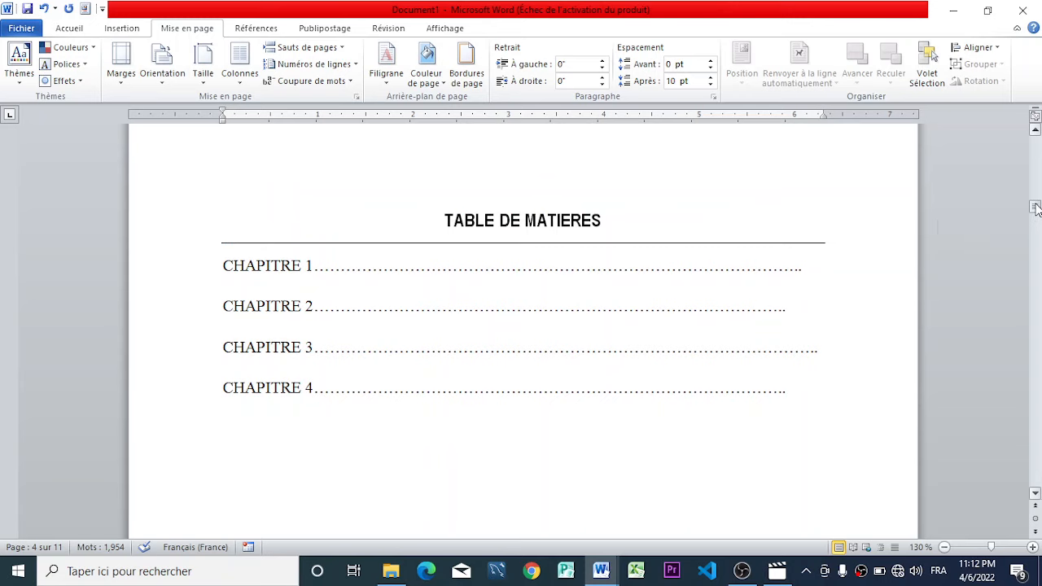
{"action": "left_click", "coordinate": [70, 33]}
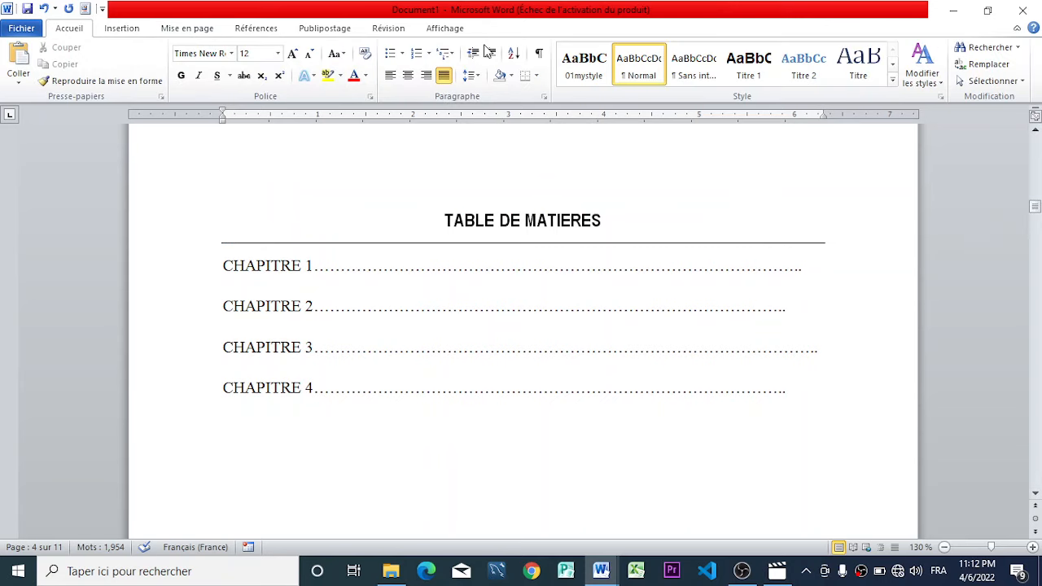
{"action": "left_click", "coordinate": [539, 54]}
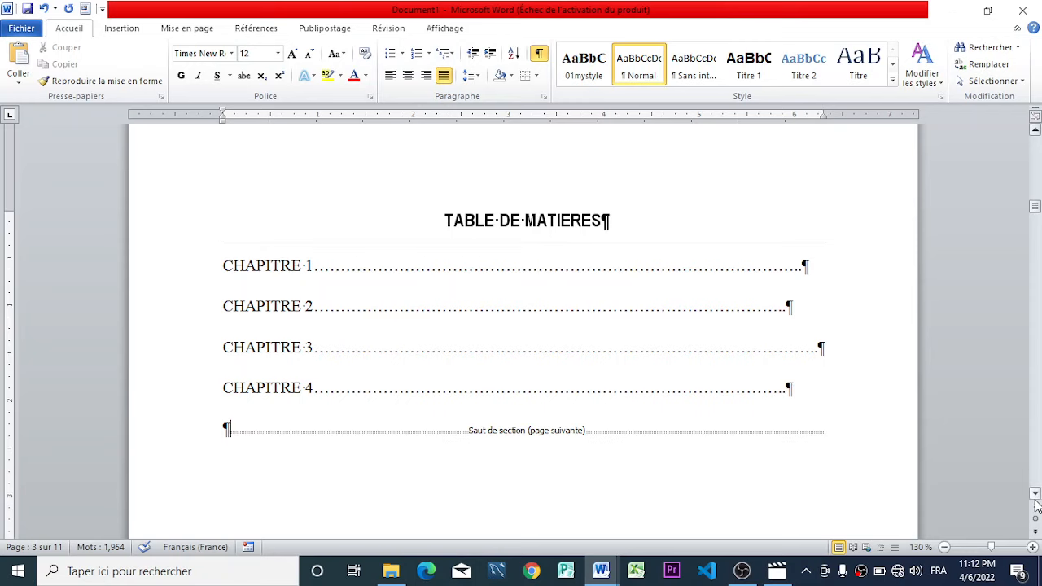
Step: Delete the leftover manual page break and the empty paragraphs between the TABLE DE MATIERES and the INTRODUCTION heading
{"action": "scroll", "coordinate": [1035, 505], "scroll_direction": "down", "scroll_amount": 1}
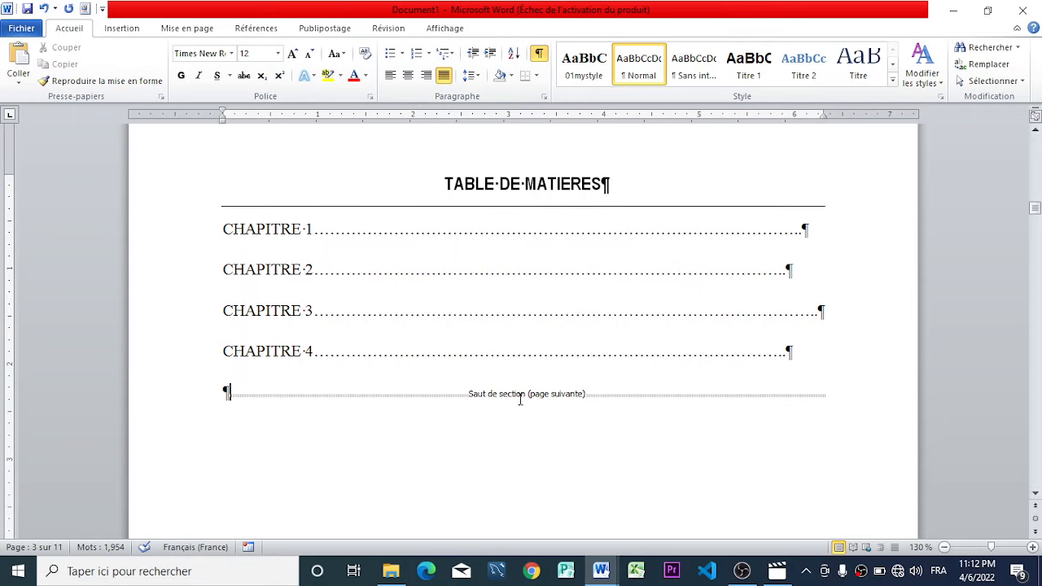
{"action": "left_click", "coordinate": [1035, 494]}
{"action": "scroll", "coordinate": [1036, 499], "scroll_direction": "down", "scroll_amount": 5}
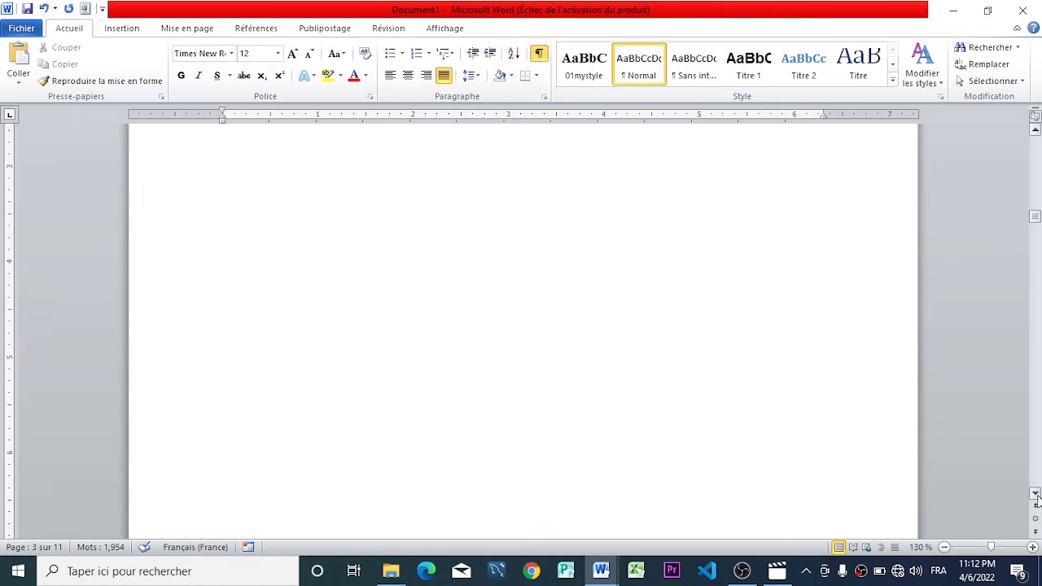
{"action": "scroll", "coordinate": [1036, 499], "scroll_direction": "down", "scroll_amount": 5}
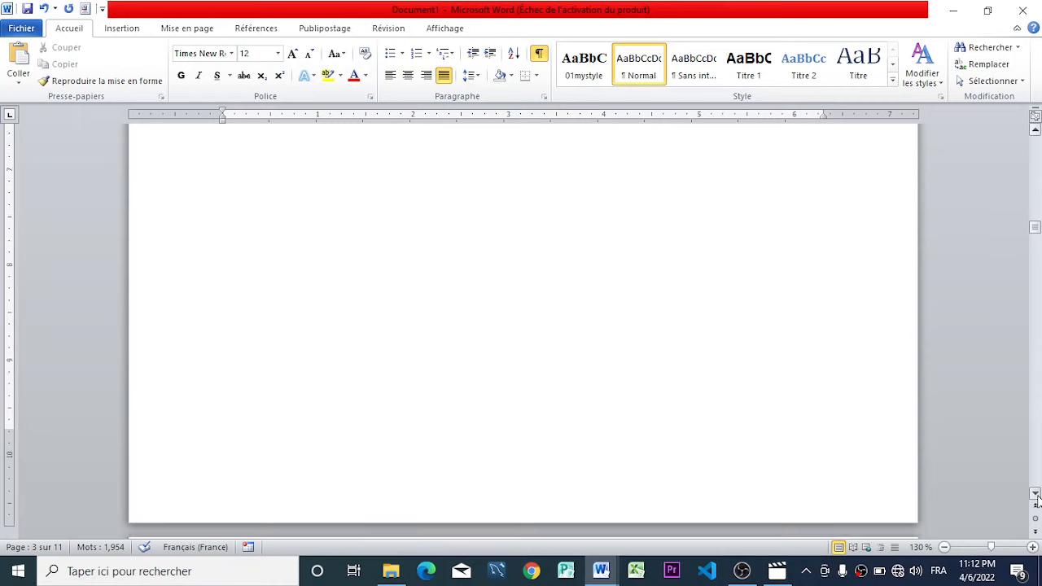
{"action": "scroll", "coordinate": [1036, 499], "scroll_direction": "down", "scroll_amount": 3}
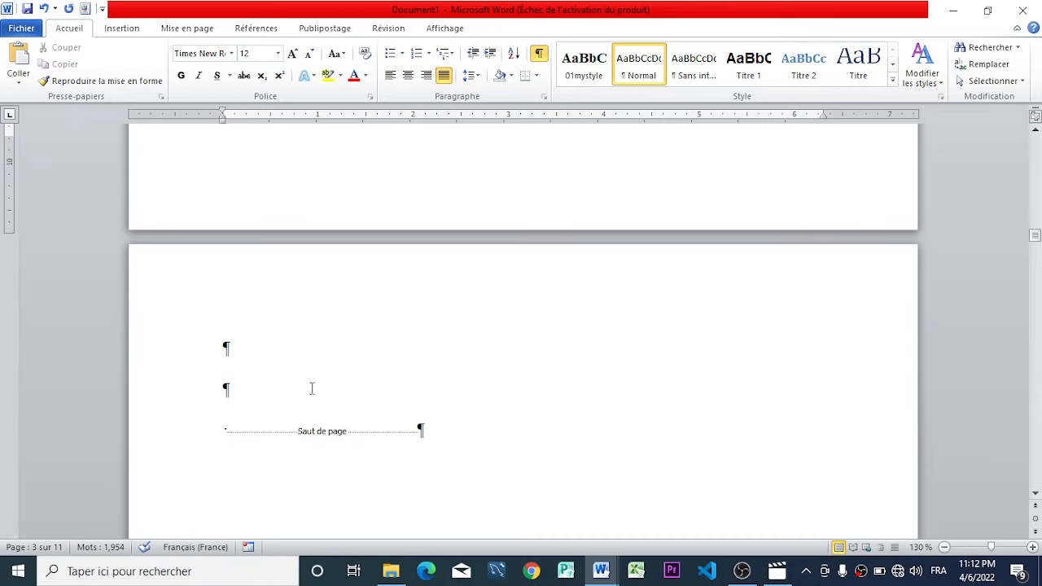
{"action": "left_click", "coordinate": [432, 440]}
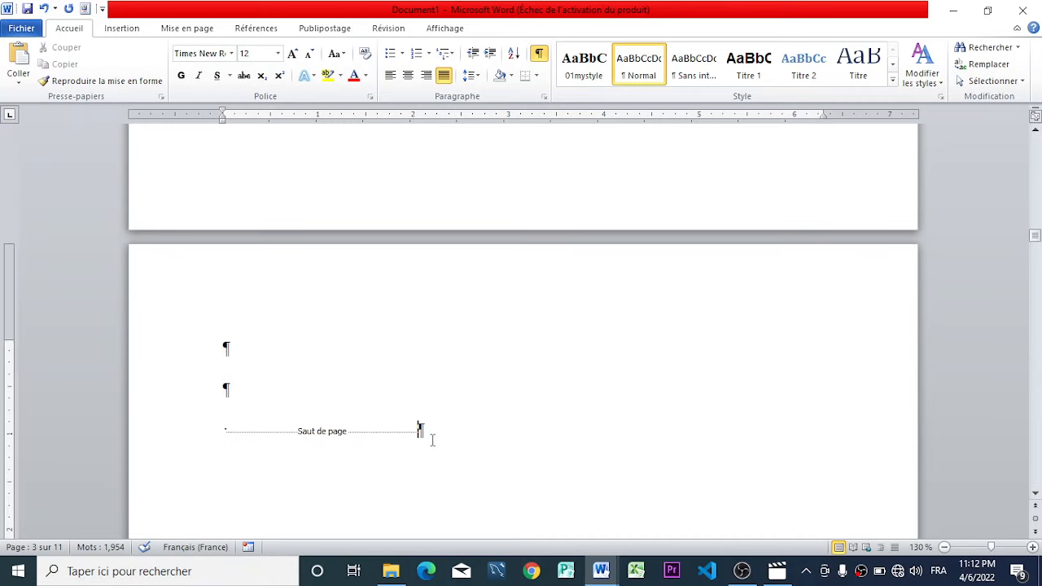
{"action": "key", "text": "BackSpace"}
{"action": "key", "text": "BackSpace"}
{"action": "key", "text": "BackSpace"}
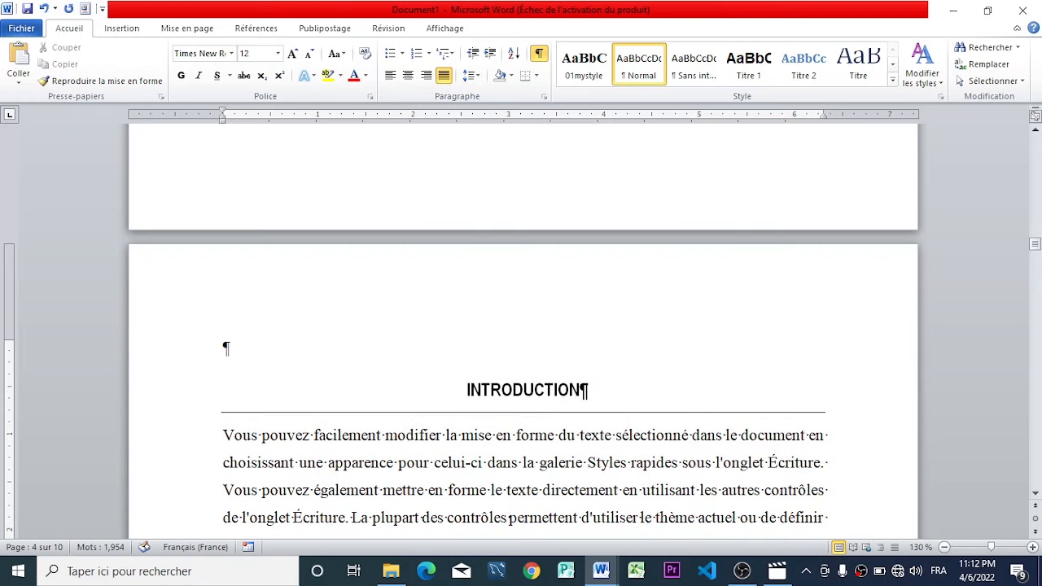
{"action": "key", "text": "BackSpace"}
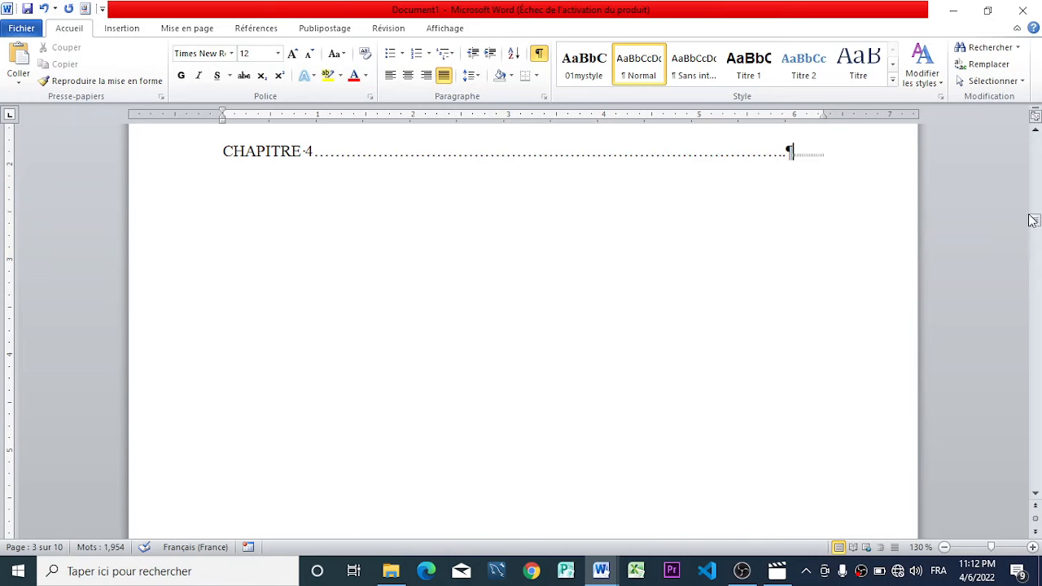
Step: Insert centred page numbers in the footer with the Numéro normal 2 style, starting from the DEDICACE page
{"action": "left_click_drag", "start_coordinate": [1037, 220], "coordinate": [1037, 140]}
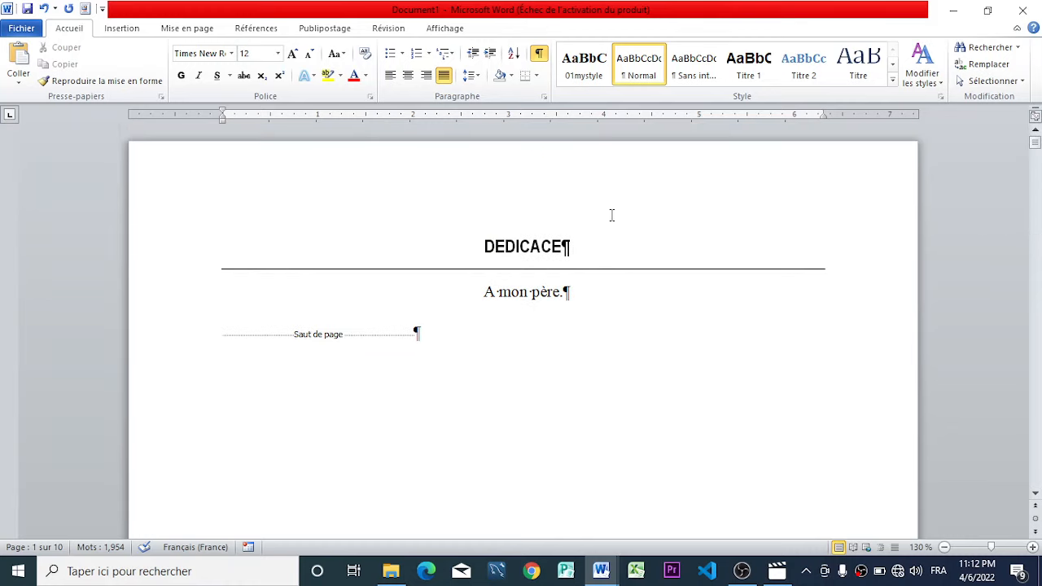
{"action": "left_click", "coordinate": [123, 29]}
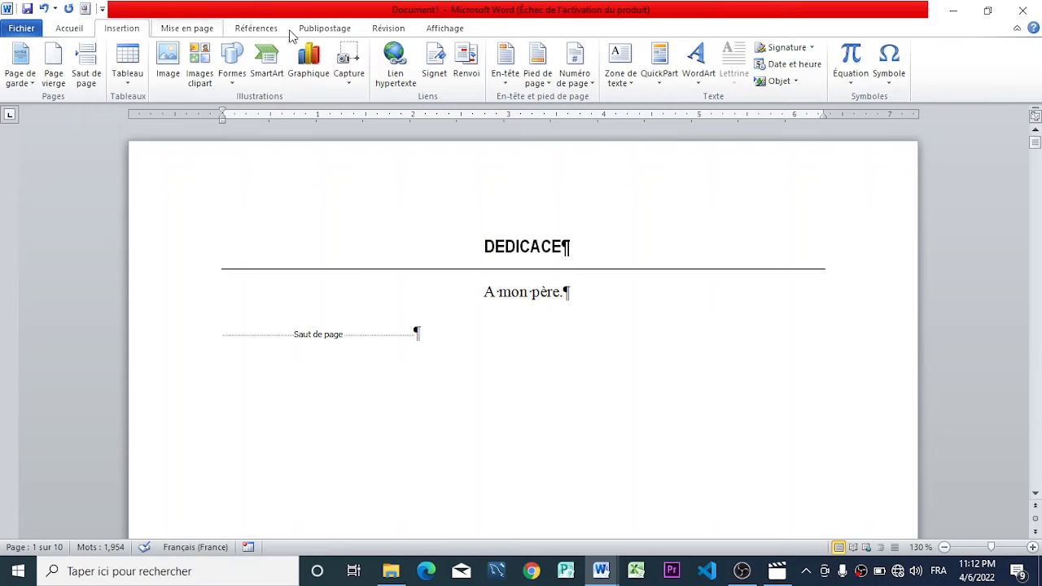
{"action": "left_click", "coordinate": [569, 86]}
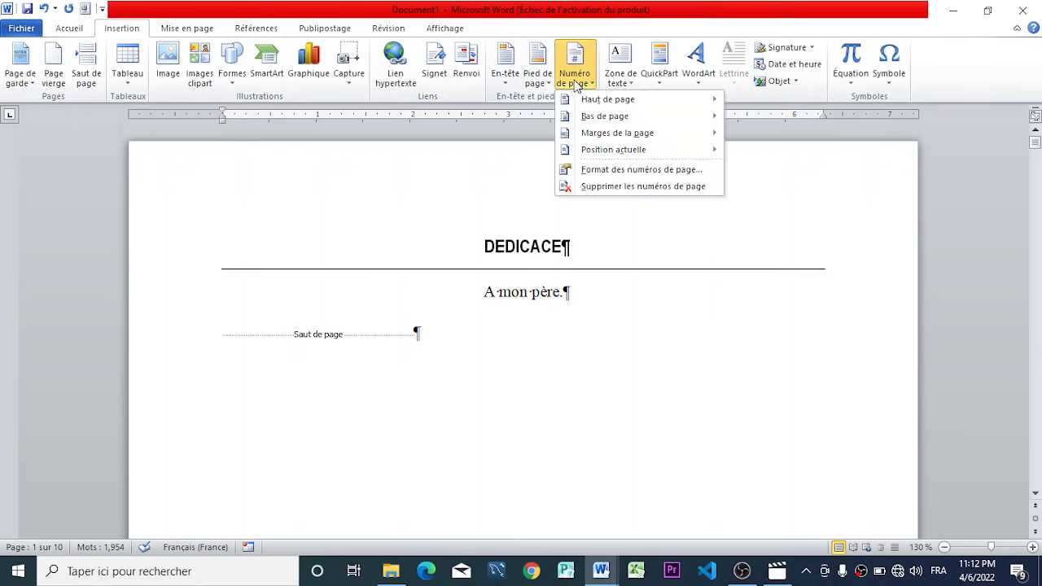
{"action": "mouse_move", "coordinate": [605, 116]}
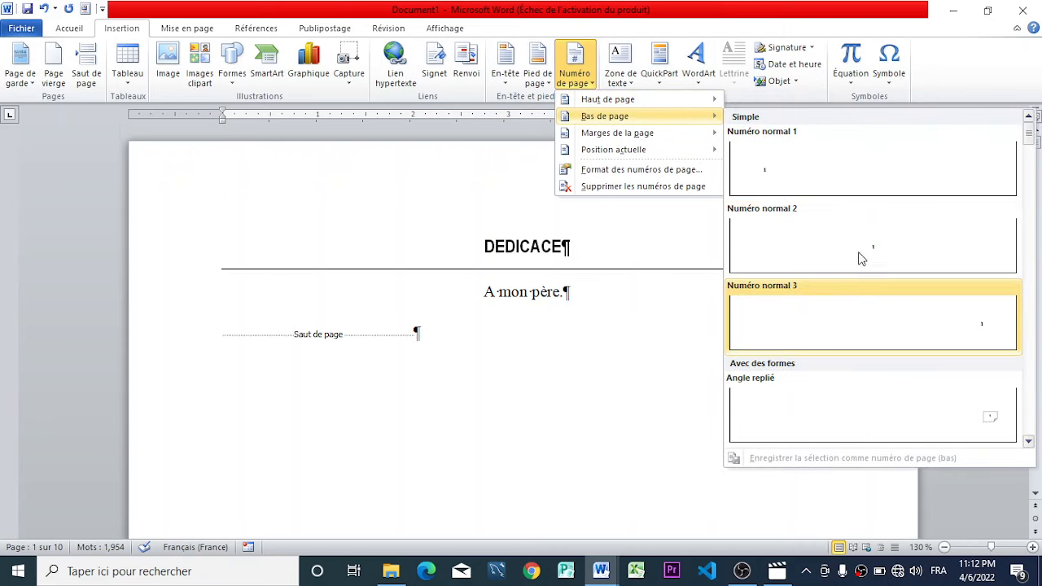
{"action": "left_click", "coordinate": [859, 250]}
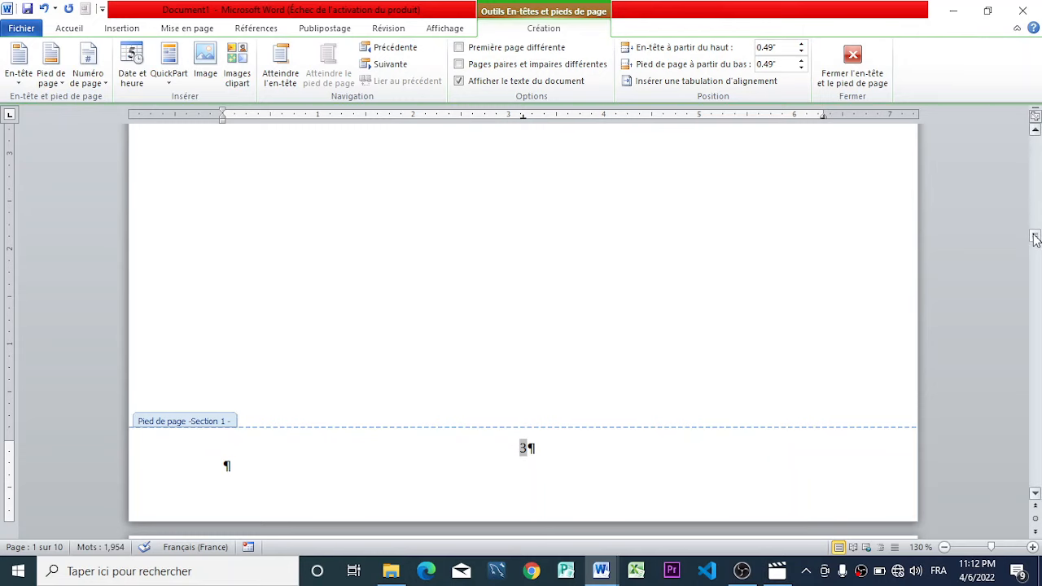
Step: Enlarge the page number in the Section 1 footer to 90 pt
{"action": "left_click_drag", "start_coordinate": [1035, 238], "coordinate": [1033, 205]}
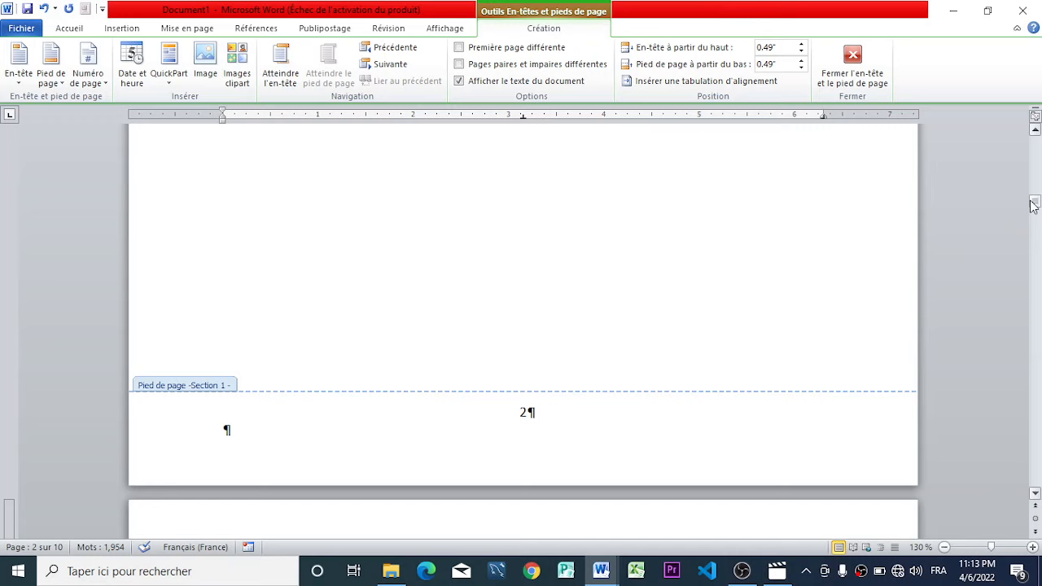
{"action": "double_click", "coordinate": [525, 413]}
{"action": "left_click", "coordinate": [68, 30]}
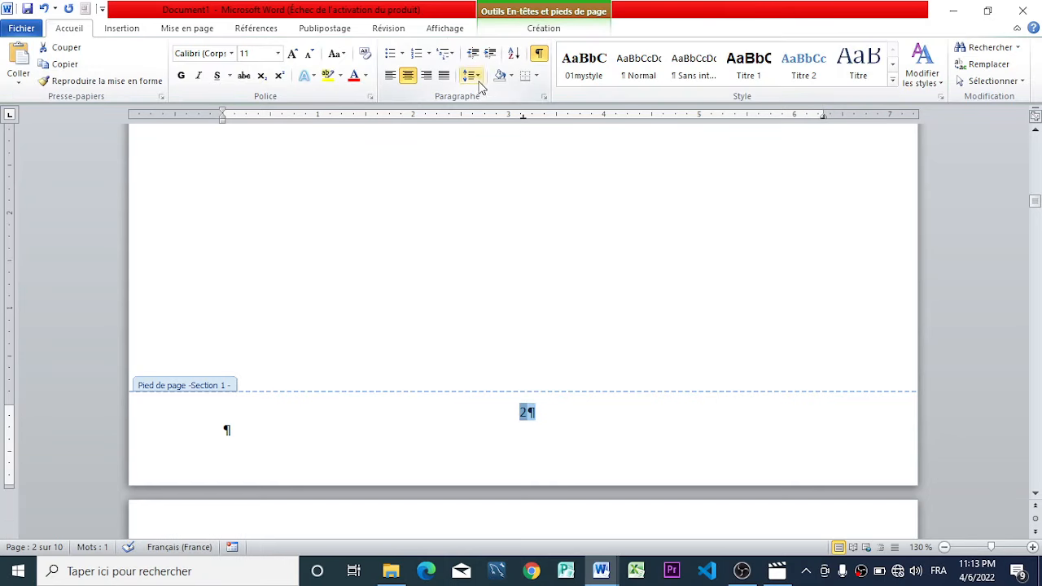
{"action": "left_click", "coordinate": [292, 53]}
{"action": "left_click", "coordinate": [292, 53]}
{"action": "left_click", "coordinate": [293, 53]}
{"action": "double_click", "coordinate": [293, 54]}
{"action": "double_click", "coordinate": [293, 54]}
{"action": "double_click", "coordinate": [293, 54]}
{"action": "left_click", "coordinate": [293, 53]}
{"action": "double_click", "coordinate": [293, 54]}
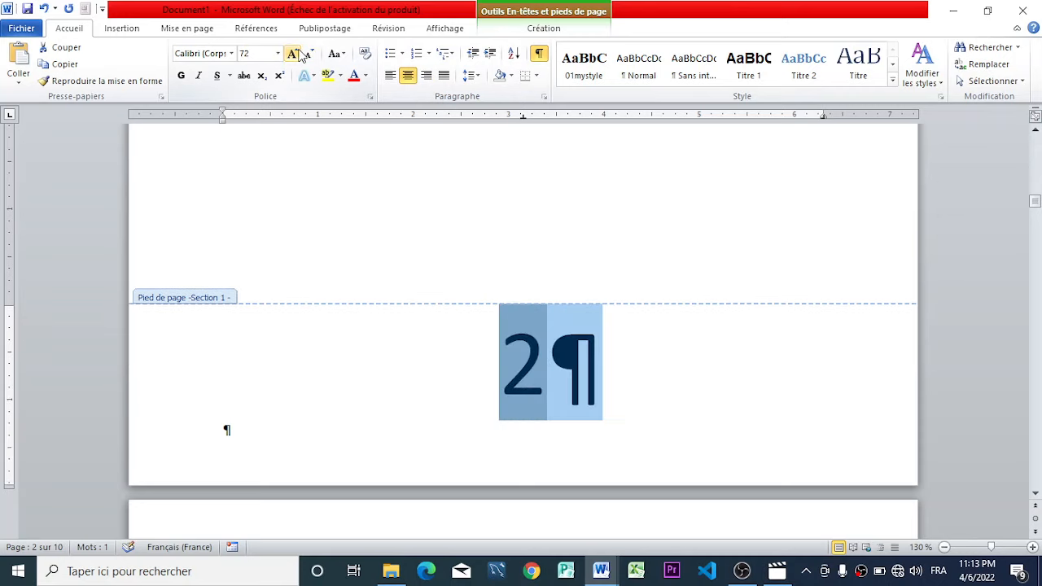
{"action": "double_click", "coordinate": [293, 53]}
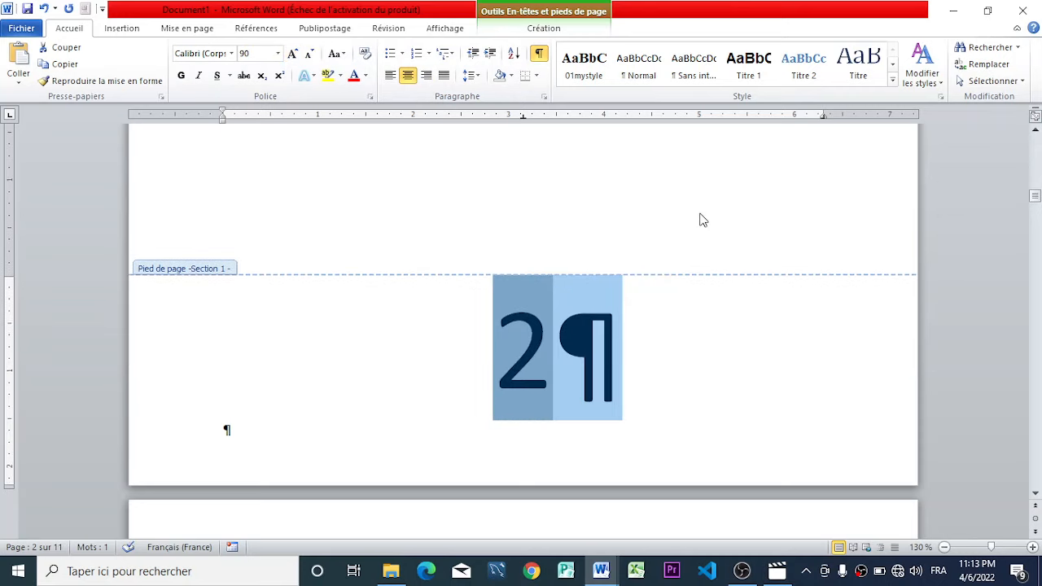
{"action": "left_click", "coordinate": [602, 346]}
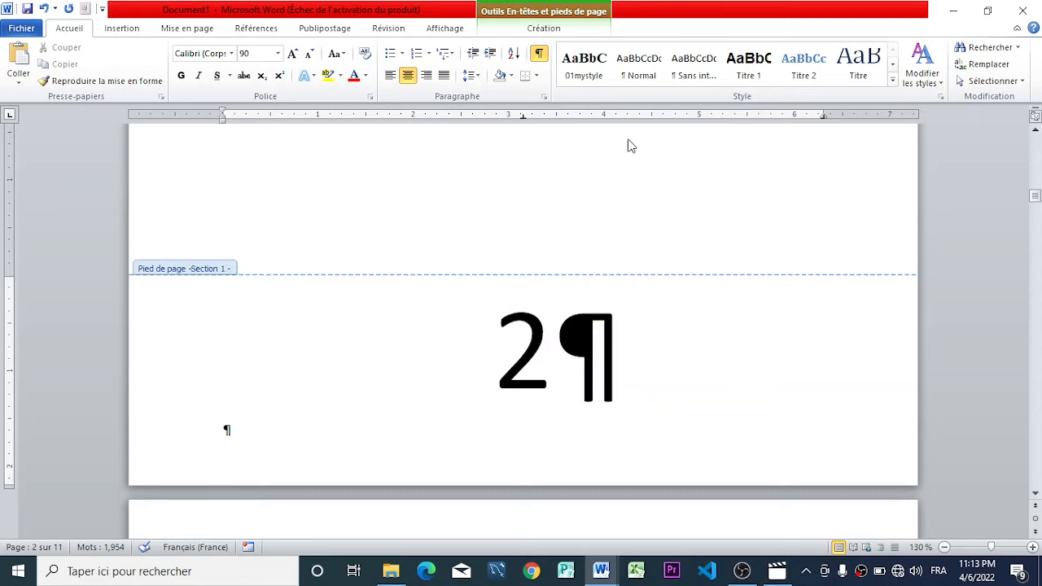
Step: Close the footer and set the preliminary section's page numbers to the i, ii, iii format, starting from i
{"action": "left_click_drag", "start_coordinate": [1035, 198], "coordinate": [1036, 206]}
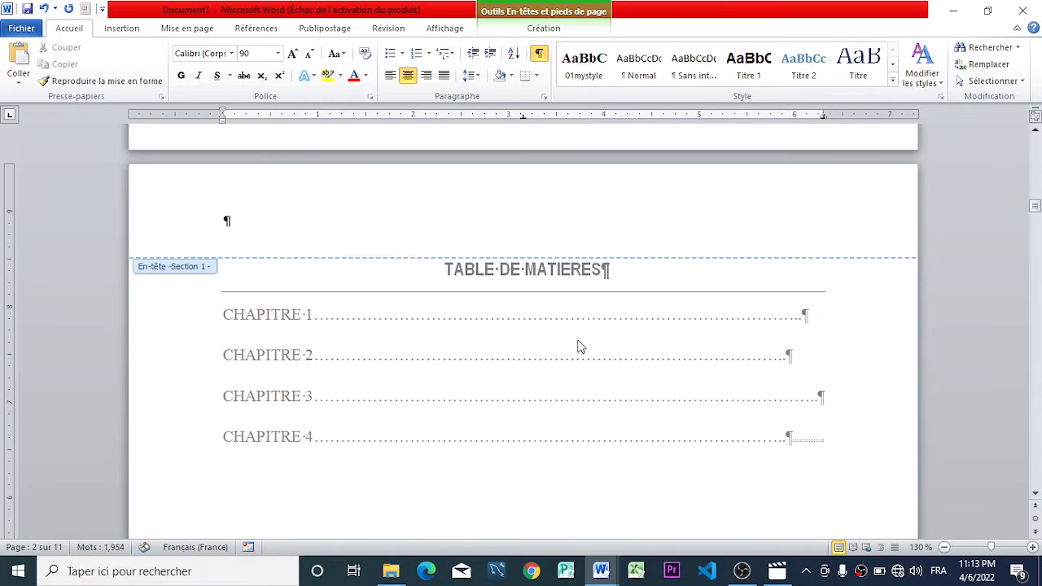
{"action": "double_click", "coordinate": [469, 341]}
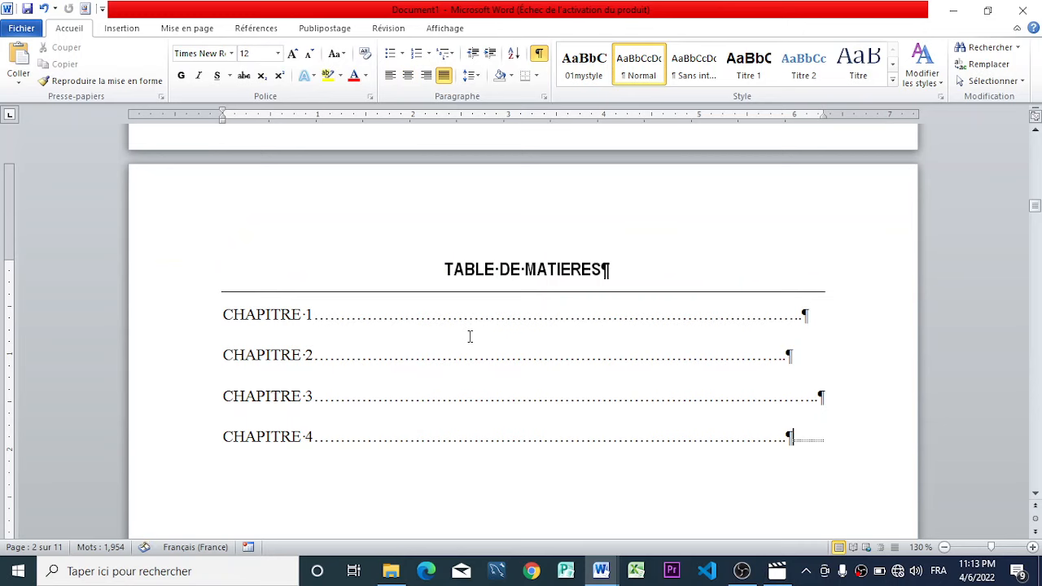
{"action": "left_click", "coordinate": [126, 31]}
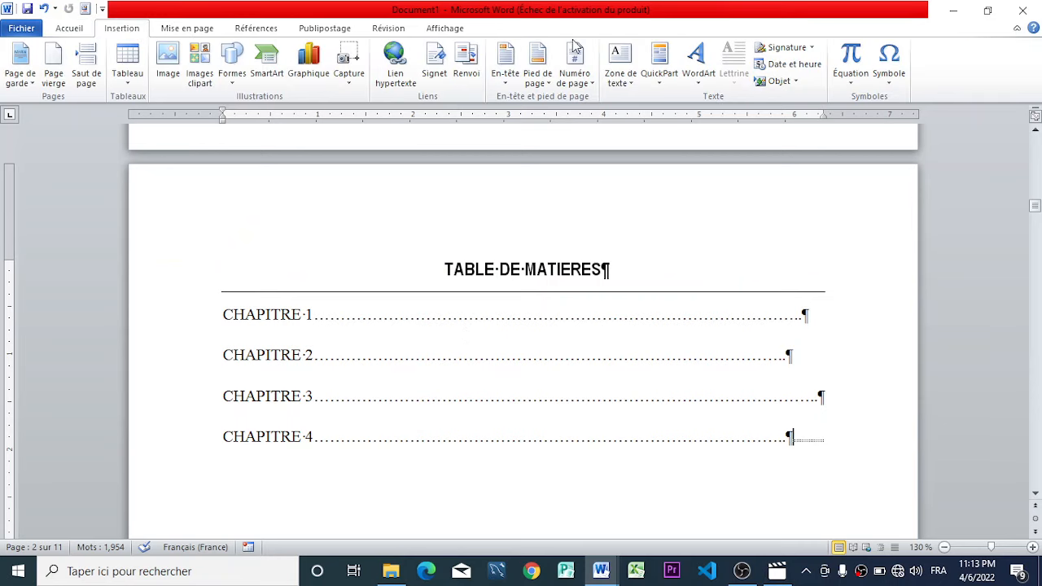
{"action": "left_click", "coordinate": [576, 76]}
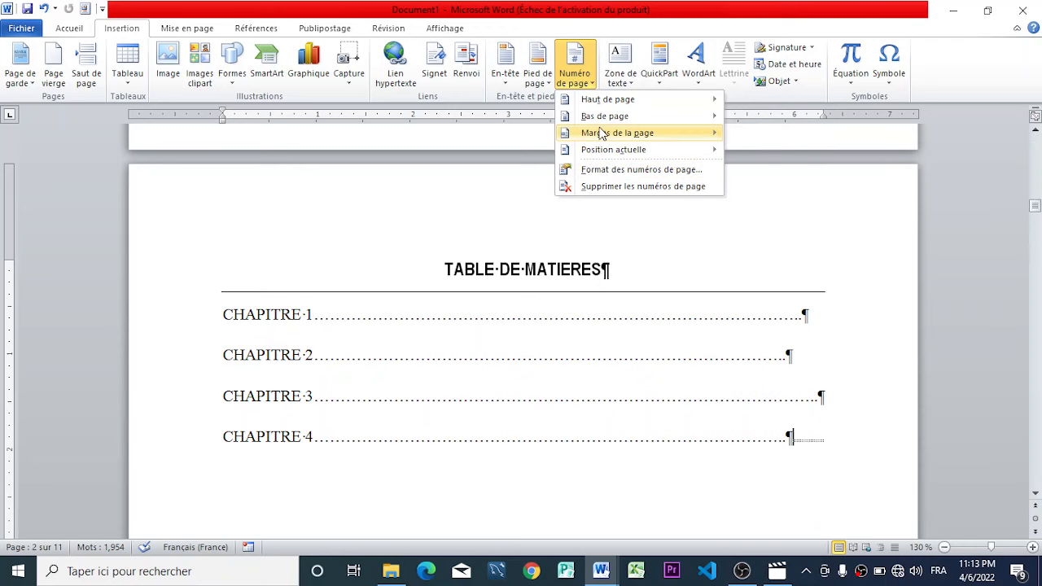
{"action": "left_click", "coordinate": [594, 171]}
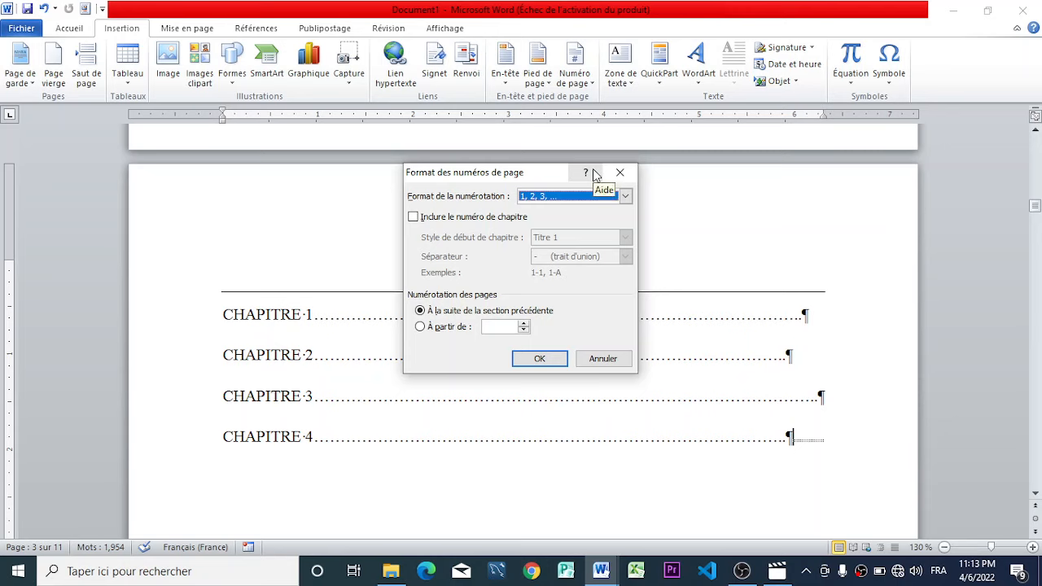
{"action": "left_click", "coordinate": [625, 197]}
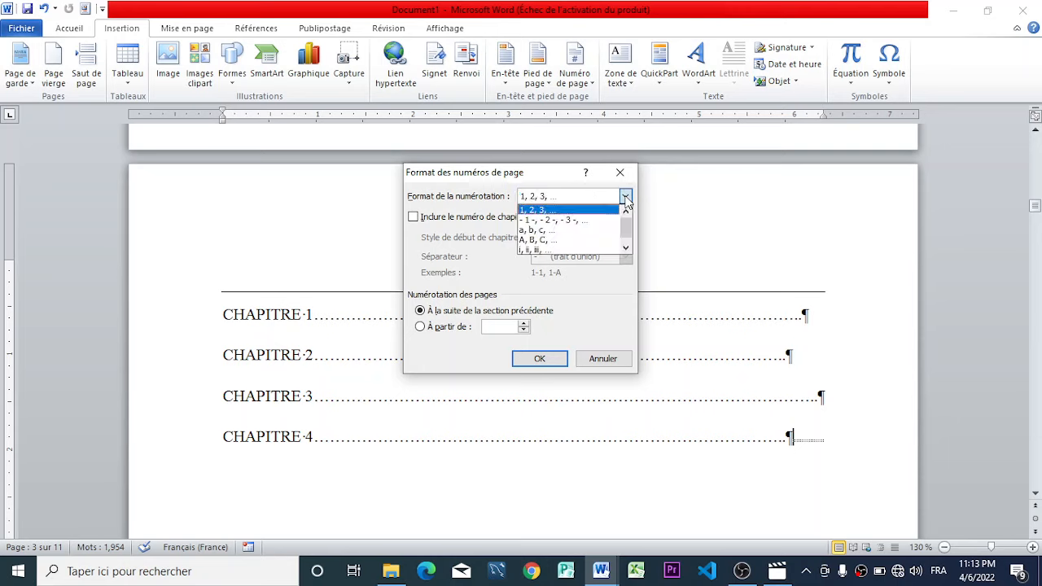
{"action": "left_click", "coordinate": [547, 250]}
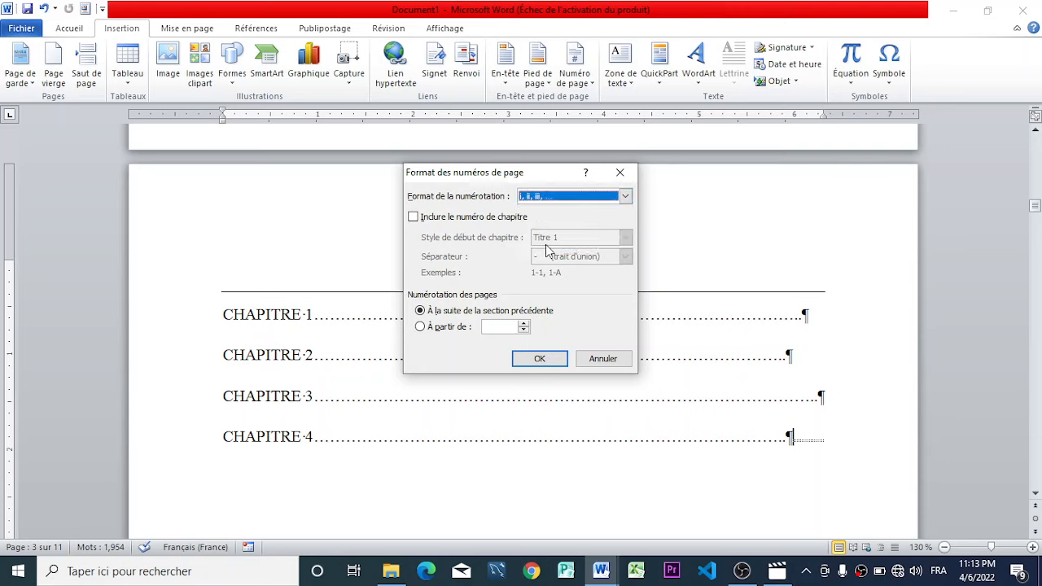
{"action": "left_click", "coordinate": [420, 327]}
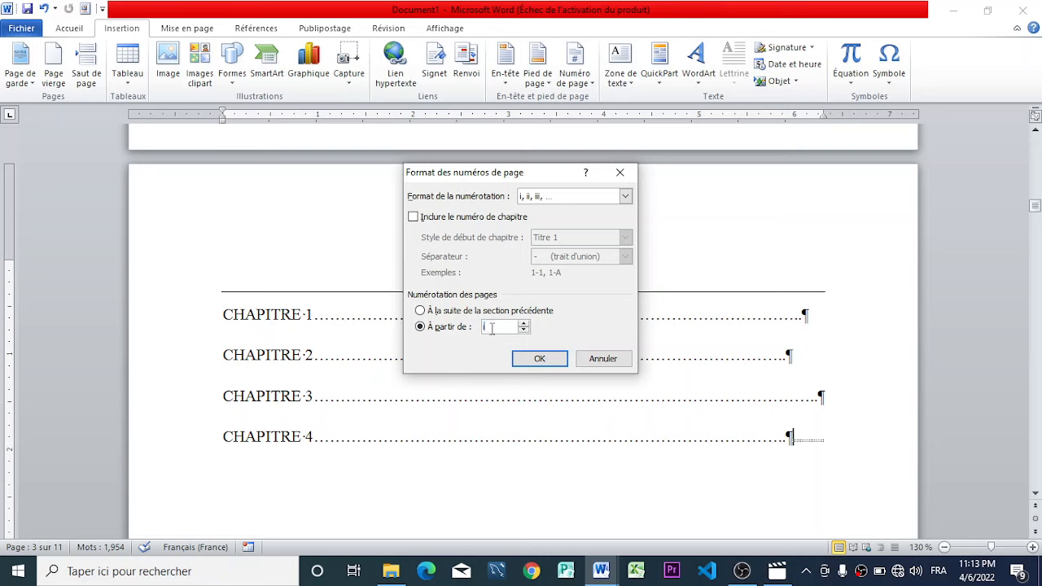
{"action": "left_click", "coordinate": [531, 359]}
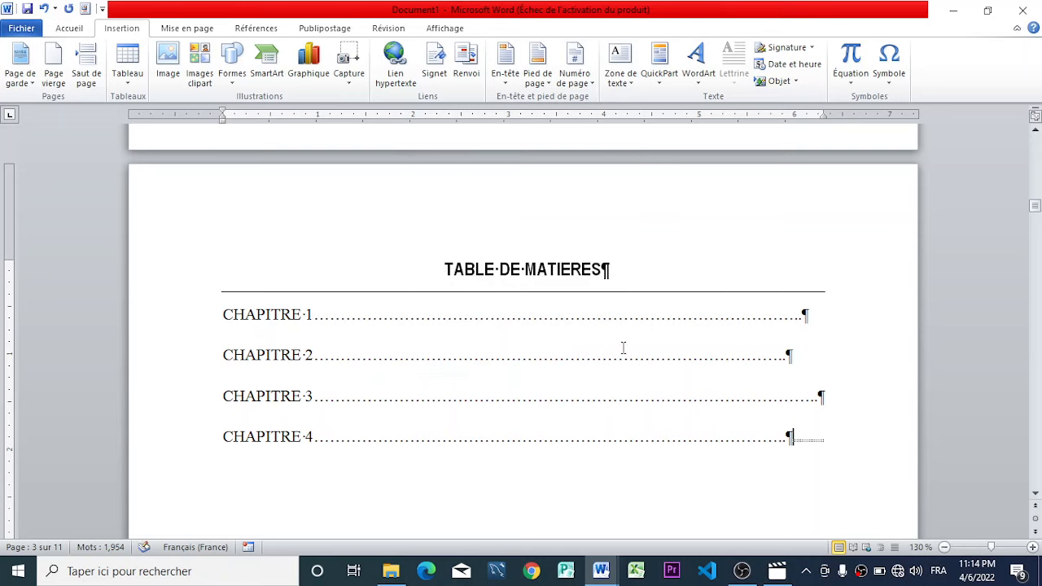
Step: Hide the paragraph and formatting marks and return to the body text of the TABLE DE MATIERES page
{"action": "left_click_drag", "start_coordinate": [1037, 213], "coordinate": [1037, 237]}
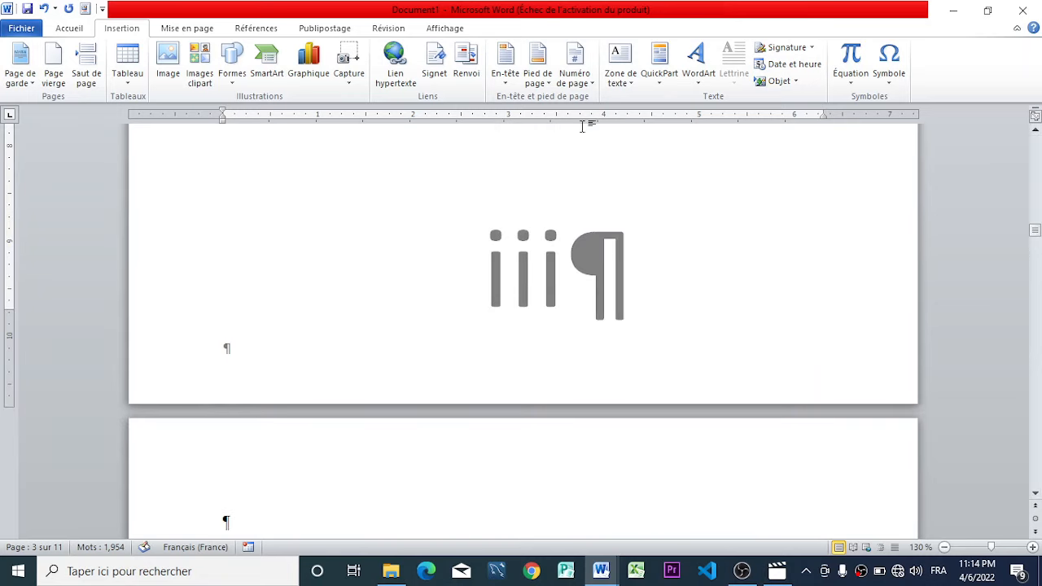
{"action": "left_click", "coordinate": [52, 28]}
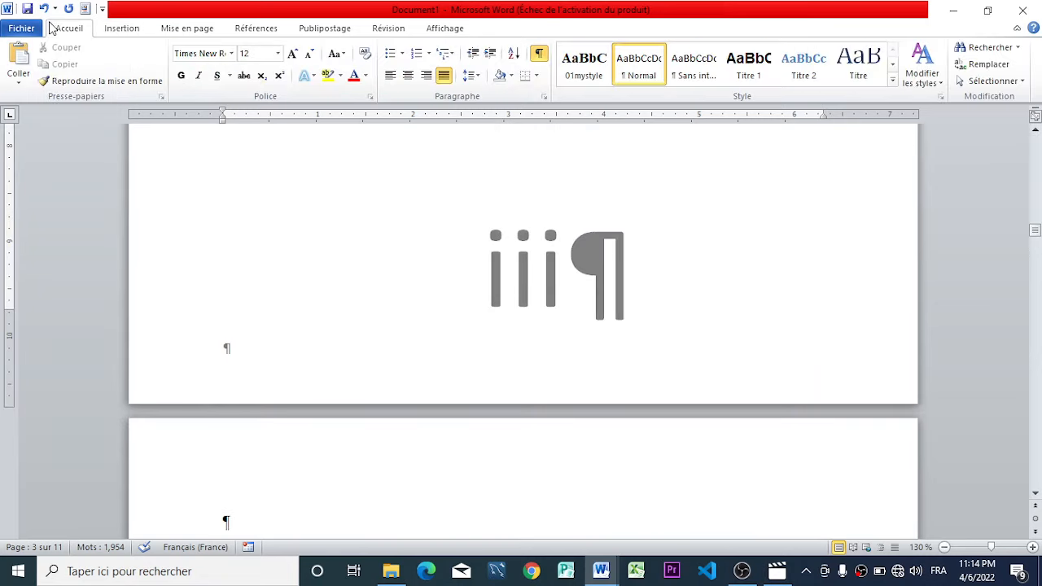
{"action": "left_click", "coordinate": [539, 53]}
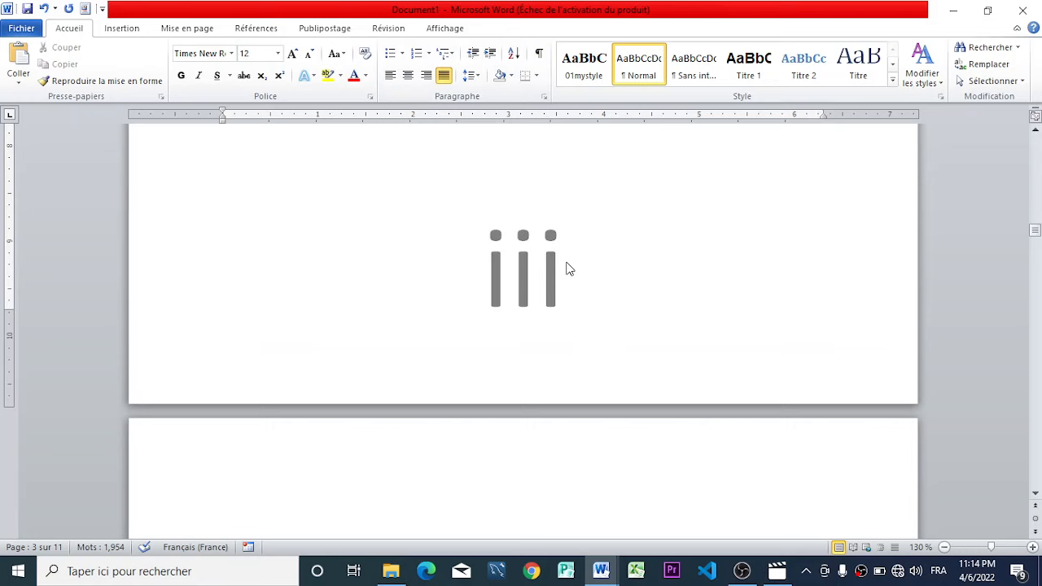
{"action": "double_click", "coordinate": [565, 265]}
{"action": "double_click", "coordinate": [621, 151]}
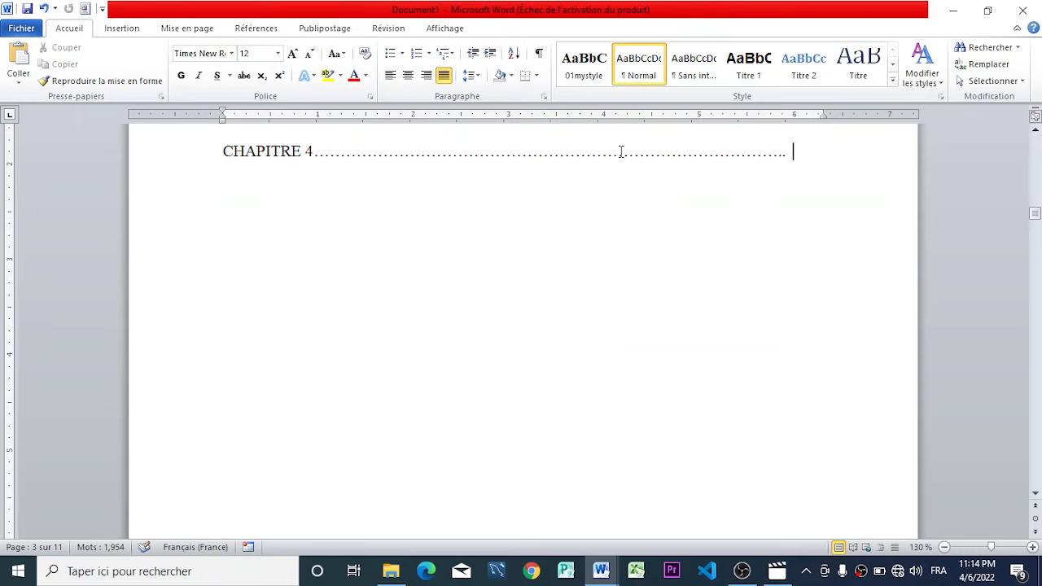
Step: Restart the page numbering at 1 for the section that begins with the introduction, and return to the DEDICACE page
{"action": "left_click_drag", "start_coordinate": [1034, 224], "coordinate": [1034, 269]}
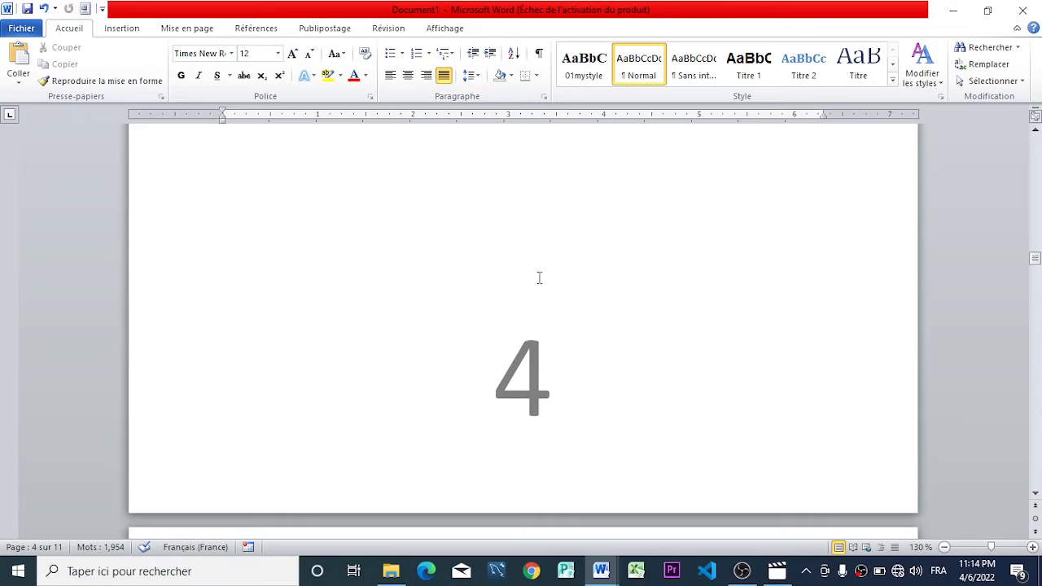
{"action": "scroll", "coordinate": [537, 281], "scroll_direction": "up", "scroll_amount": 5}
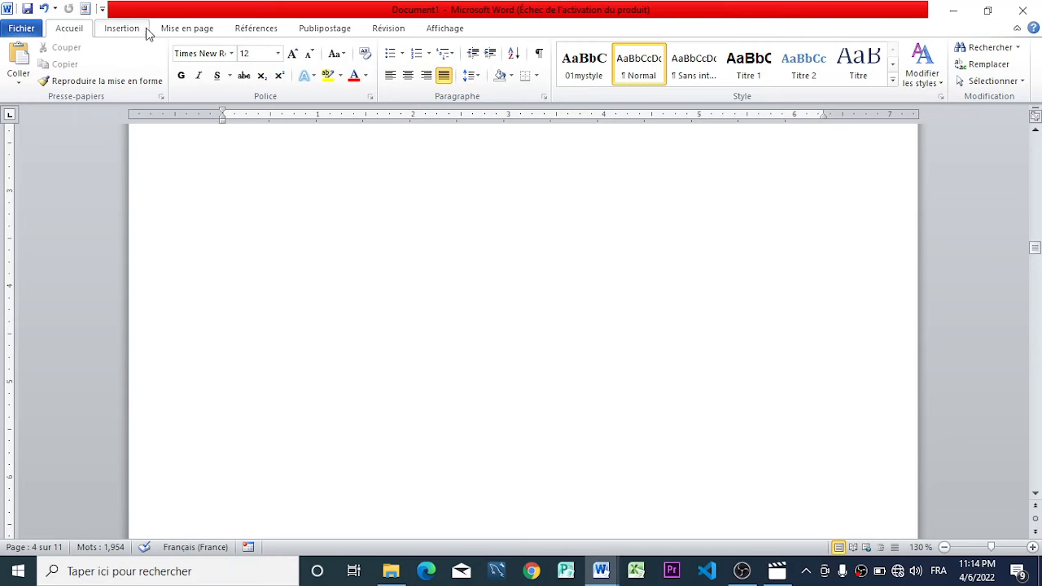
{"action": "left_click", "coordinate": [137, 28]}
{"action": "left_click", "coordinate": [584, 75]}
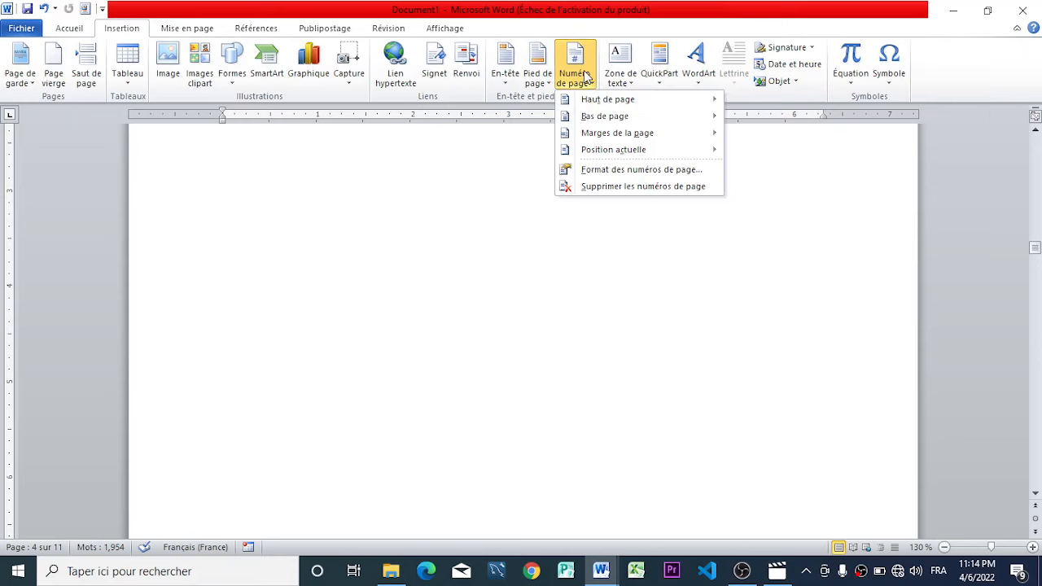
{"action": "left_click", "coordinate": [592, 169]}
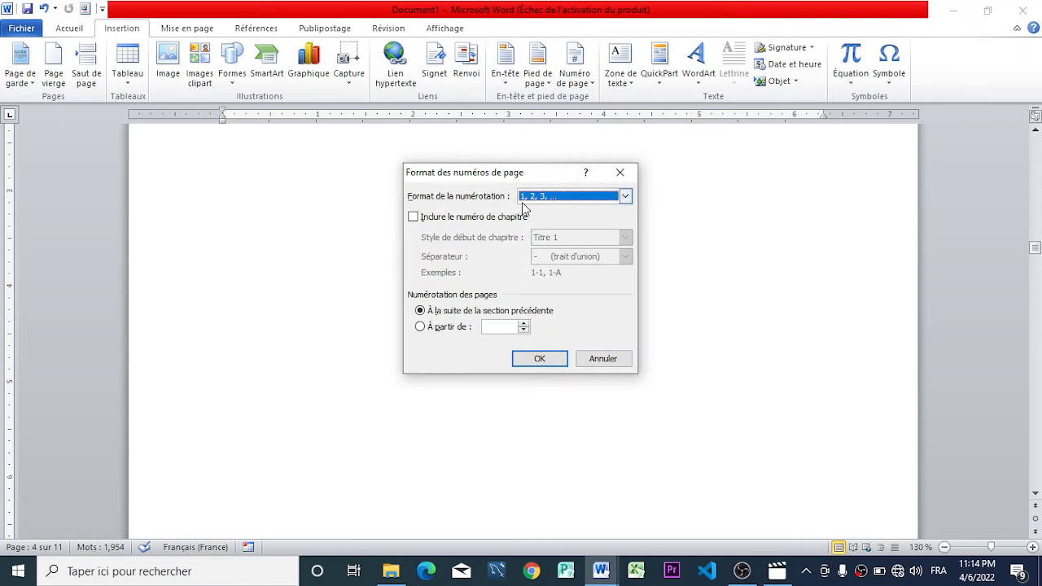
{"action": "left_click", "coordinate": [420, 326]}
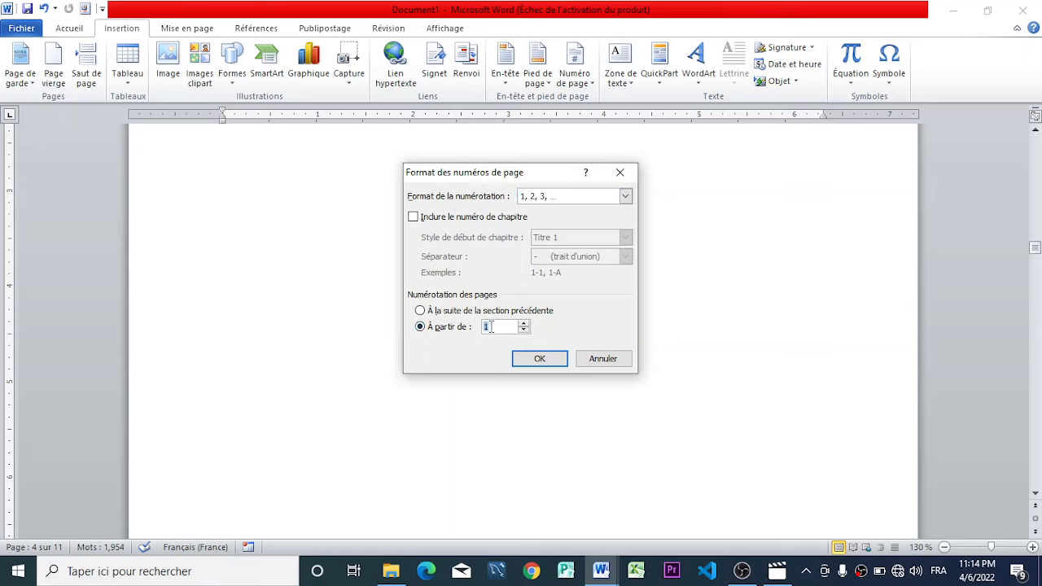
{"action": "left_click", "coordinate": [531, 363]}
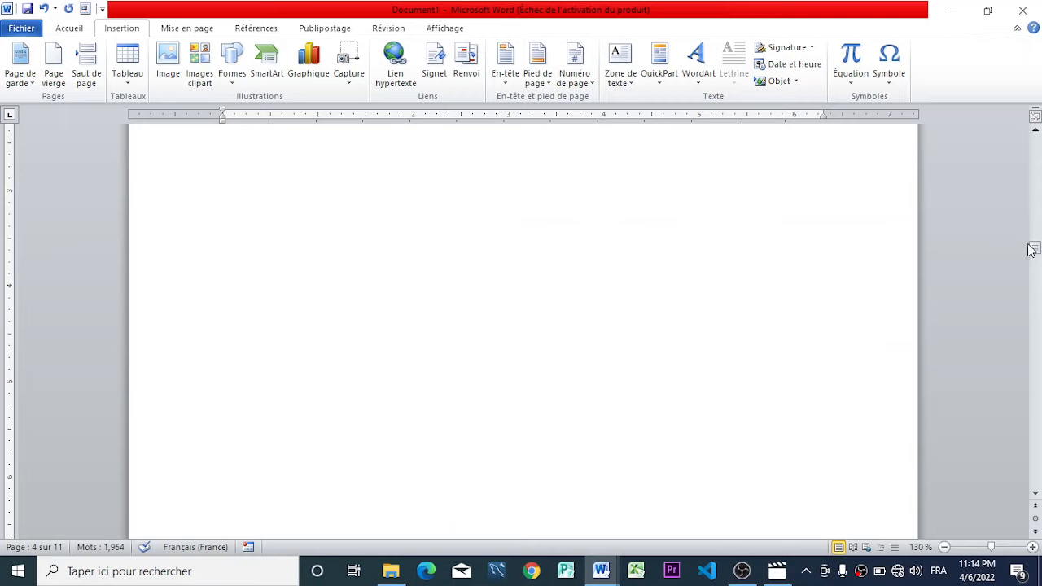
{"action": "left_click_drag", "start_coordinate": [1032, 250], "coordinate": [1038, 144]}
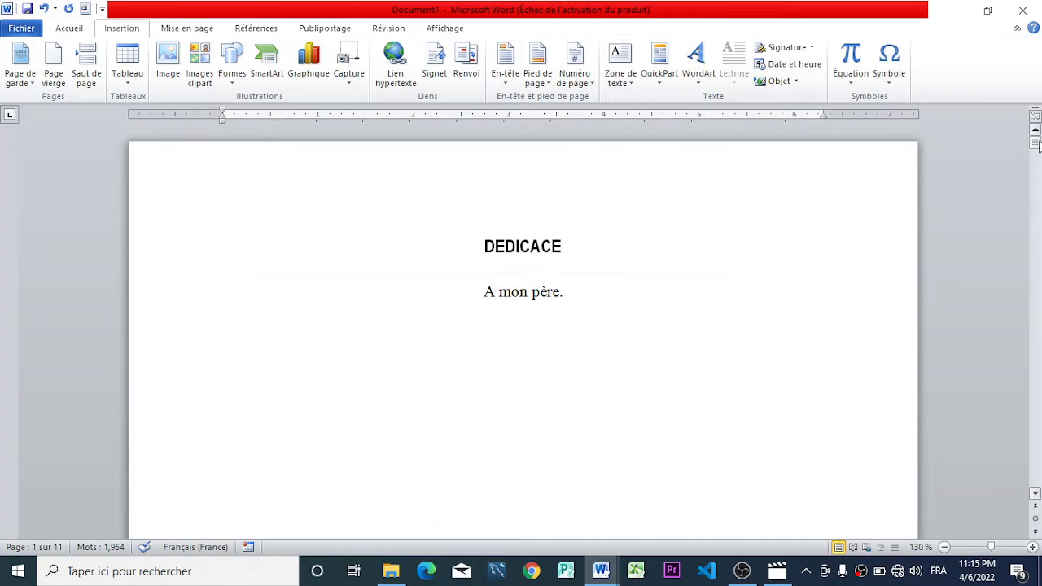